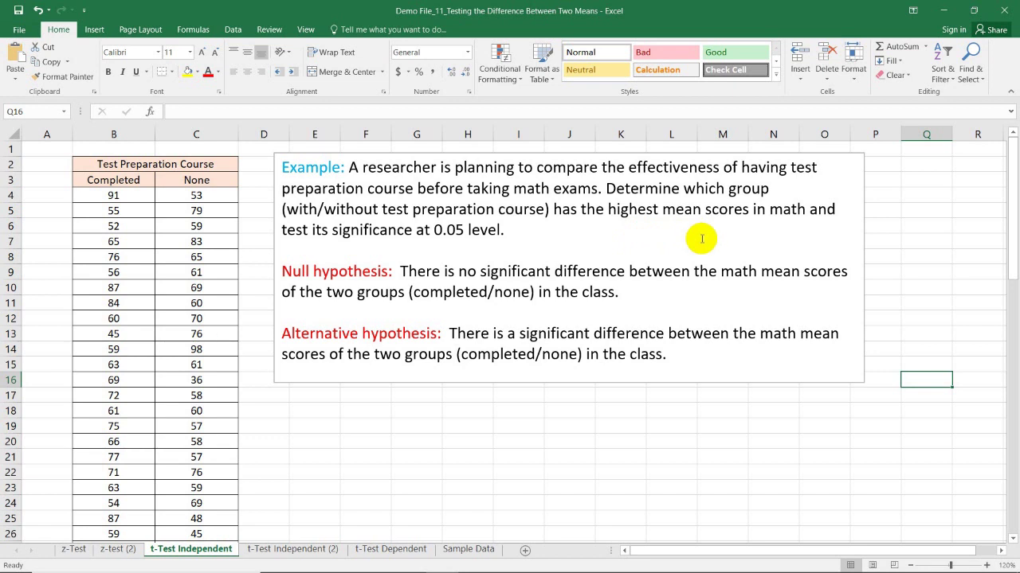
Point out the Completed (B3) and None (C3) score headings, then bring up the Data tab
click(415, 410)
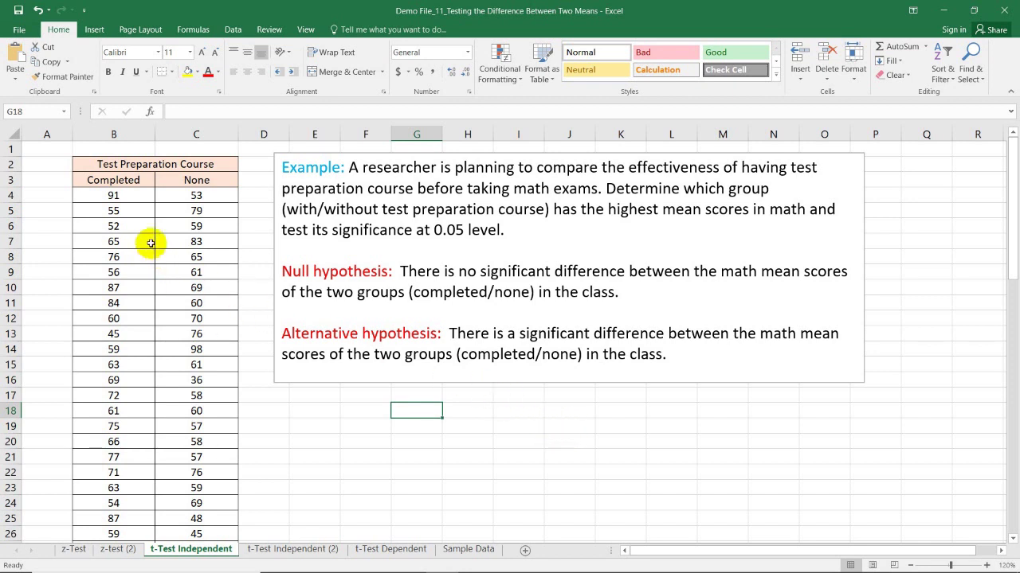
click(141, 183)
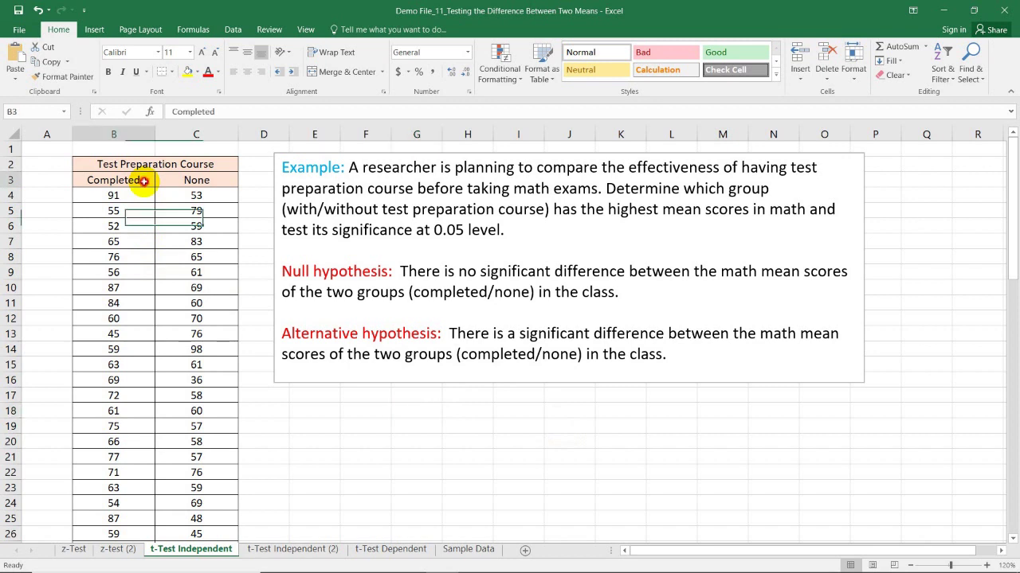
click(212, 181)
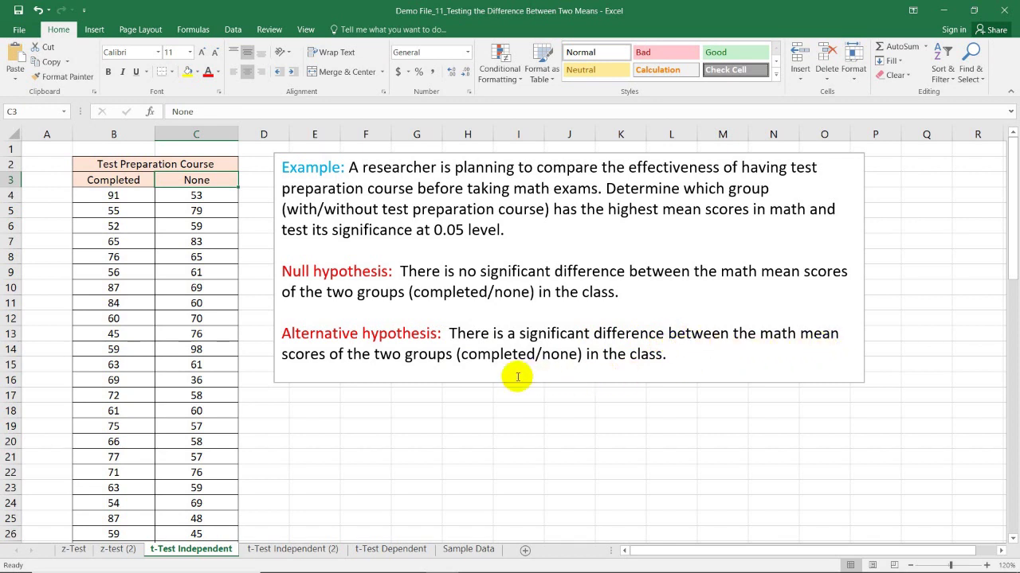
click(232, 30)
click(365, 395)
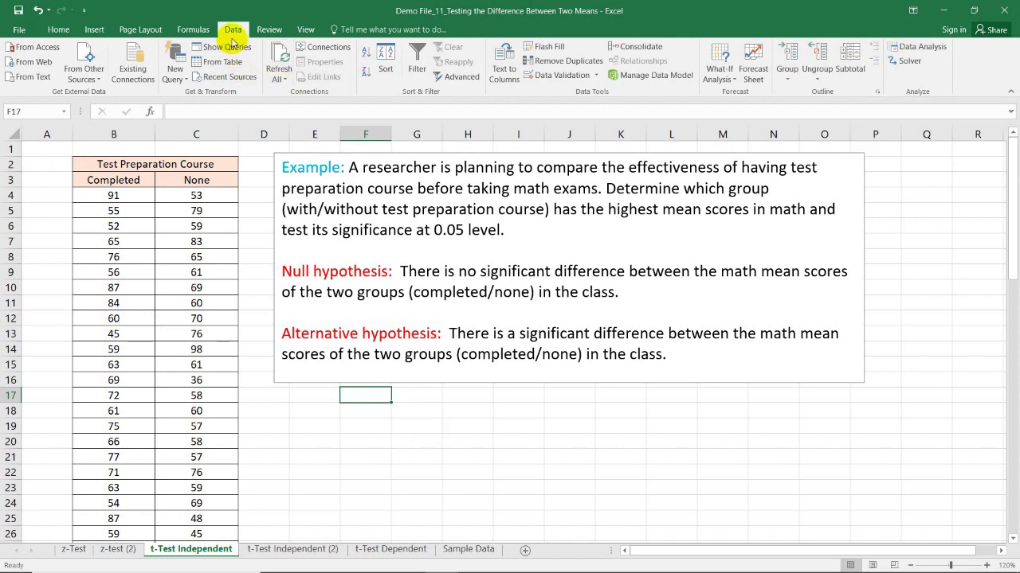
Choose t-Test: Two-Sample Assuming Unequal Variances in Data Analysis and move its dialog off the data
click(924, 49)
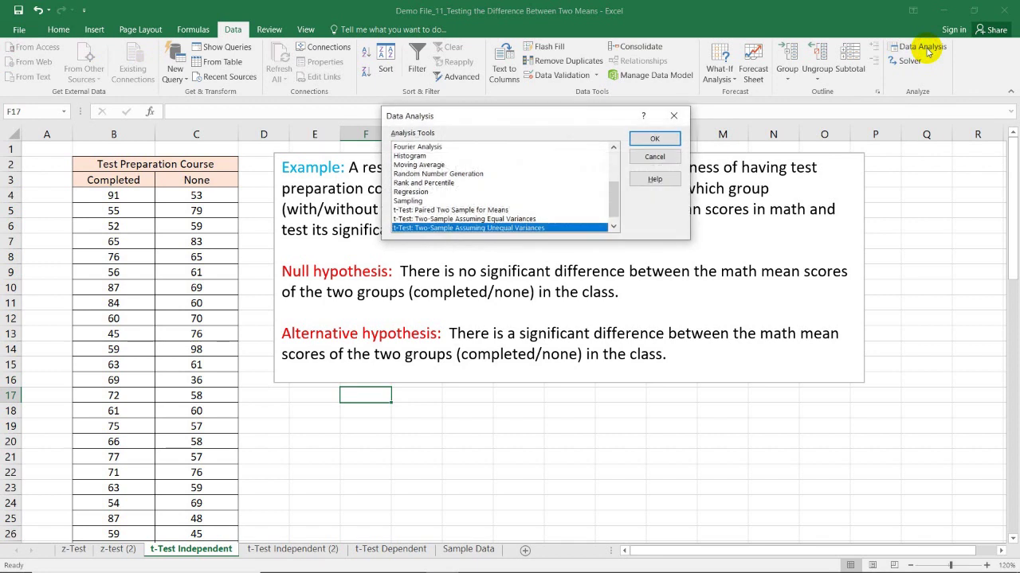
scroll(614, 172, up, 3)
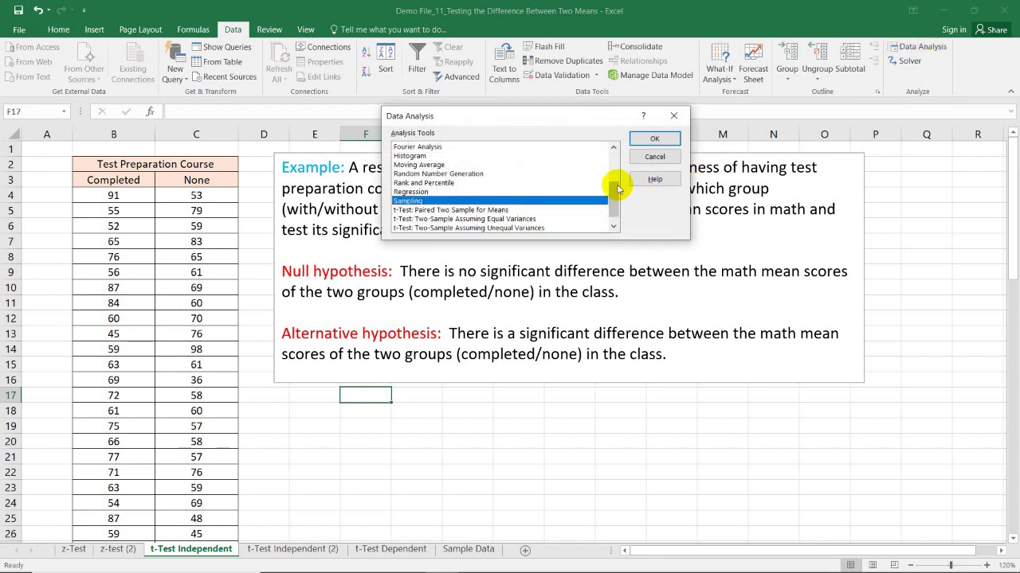
drag(610, 164, 612, 208)
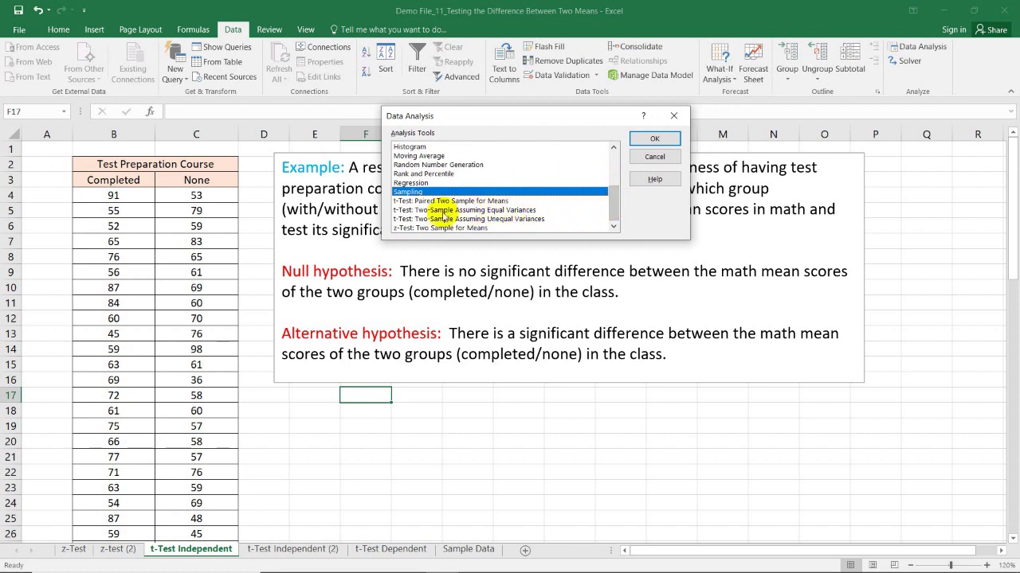
click(405, 220)
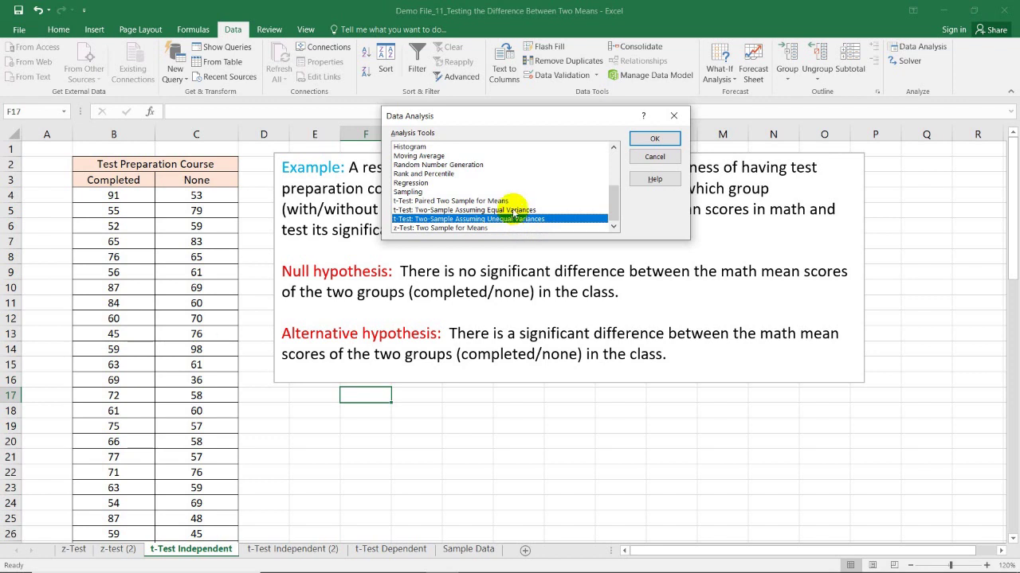
click(514, 209)
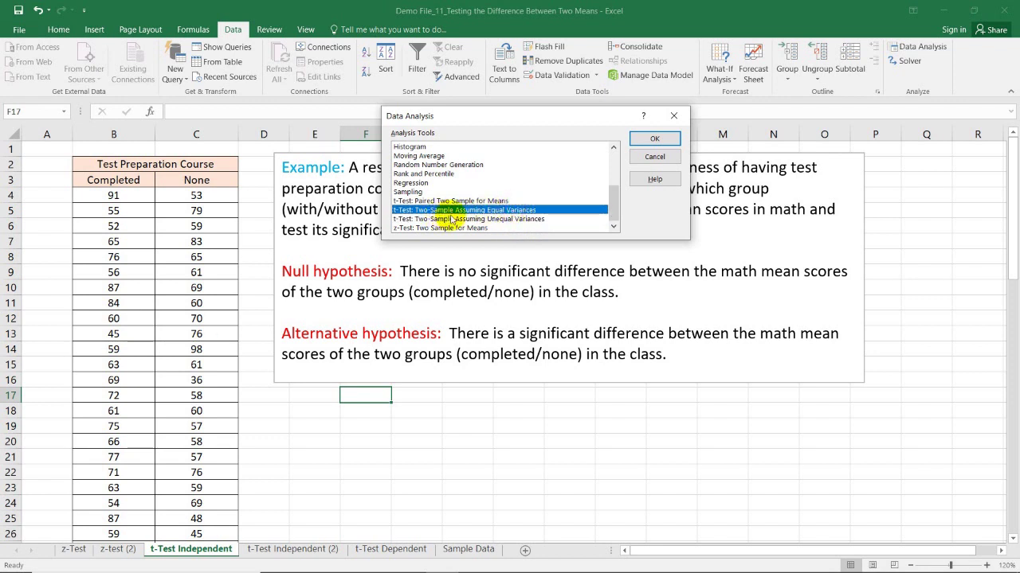
click(518, 220)
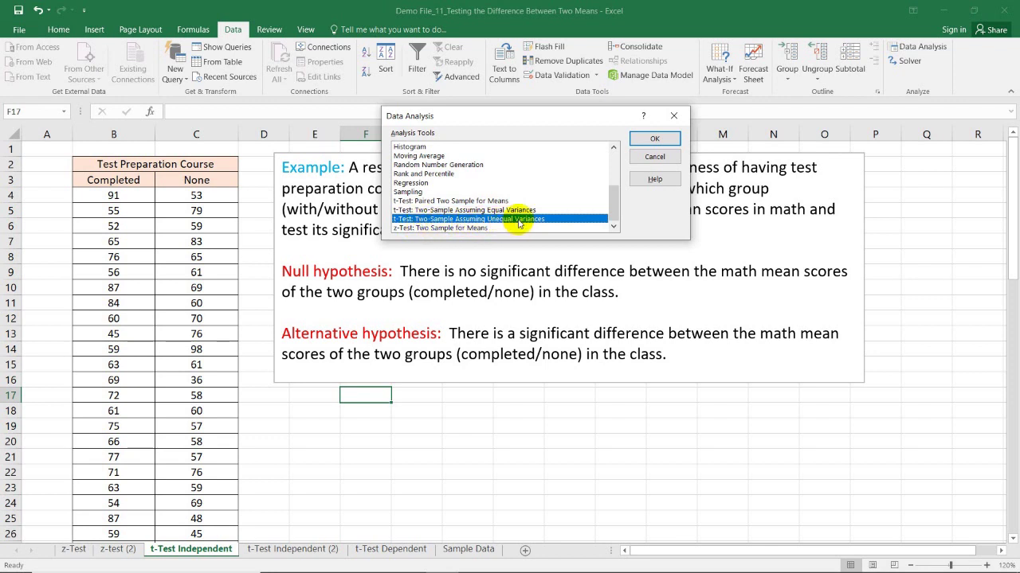
click(637, 144)
drag(553, 88, 644, 162)
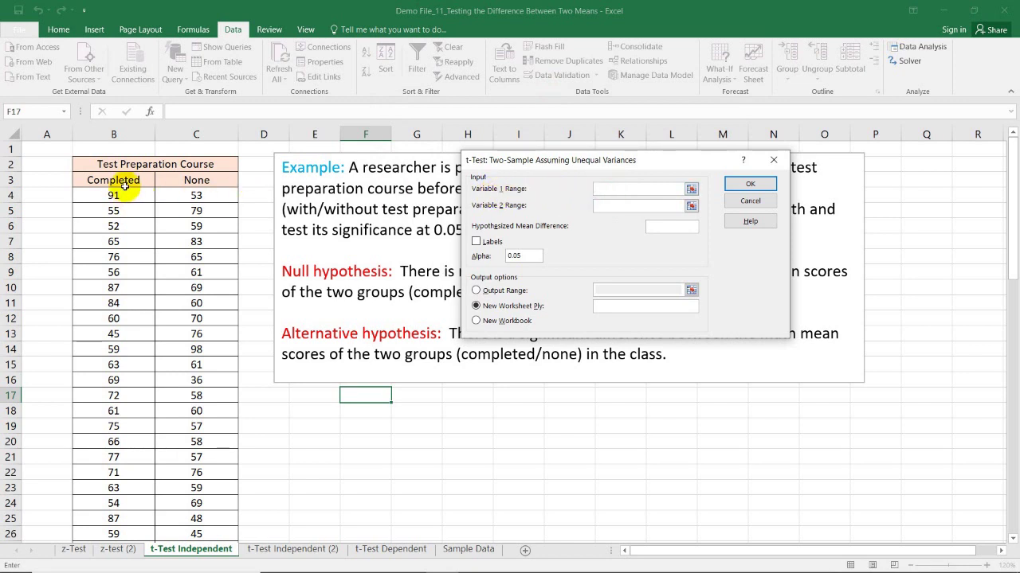
Set Variable 1 to the Completed scores $B$3:$B$34 and Variable 2 to the None scores $C$3:$C$72
drag(128, 180, 134, 351)
scroll(359, 378, up, 7)
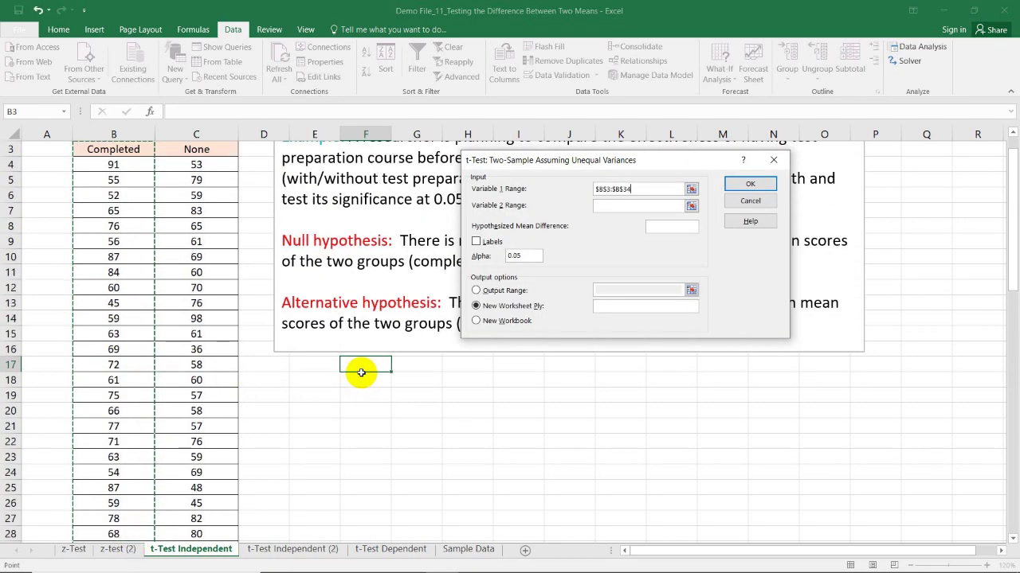
click(605, 205)
drag(220, 186, 214, 516)
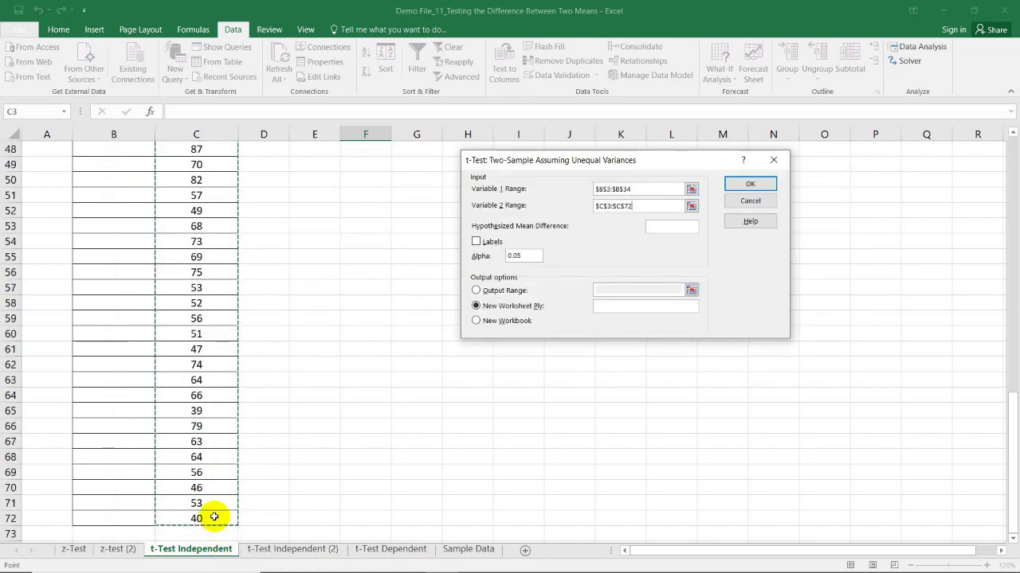
Use mean difference 0, Labels, alpha 0.05 and output range F18, then run the t-test
click(674, 228)
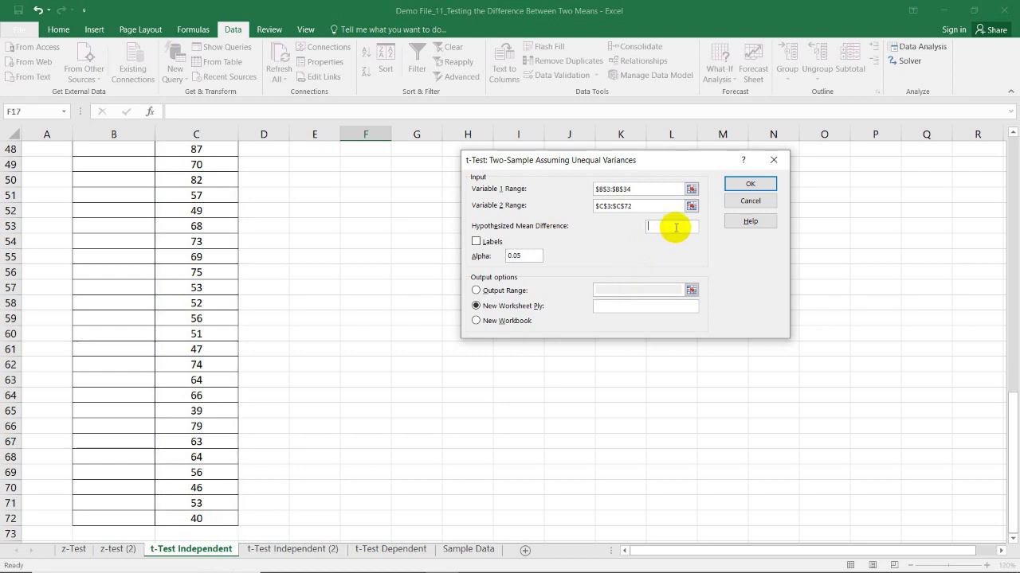
click(476, 243)
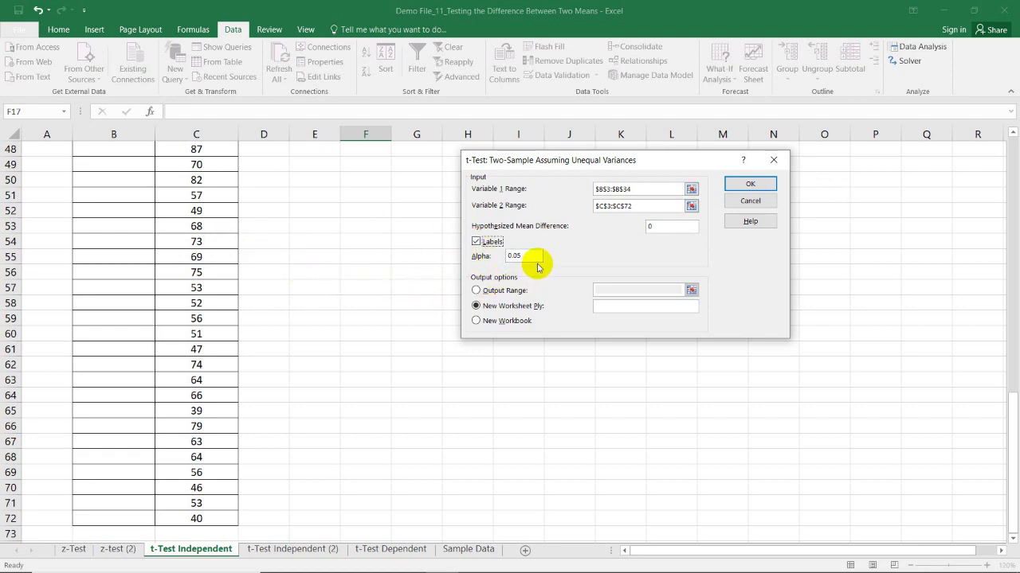
click(531, 255)
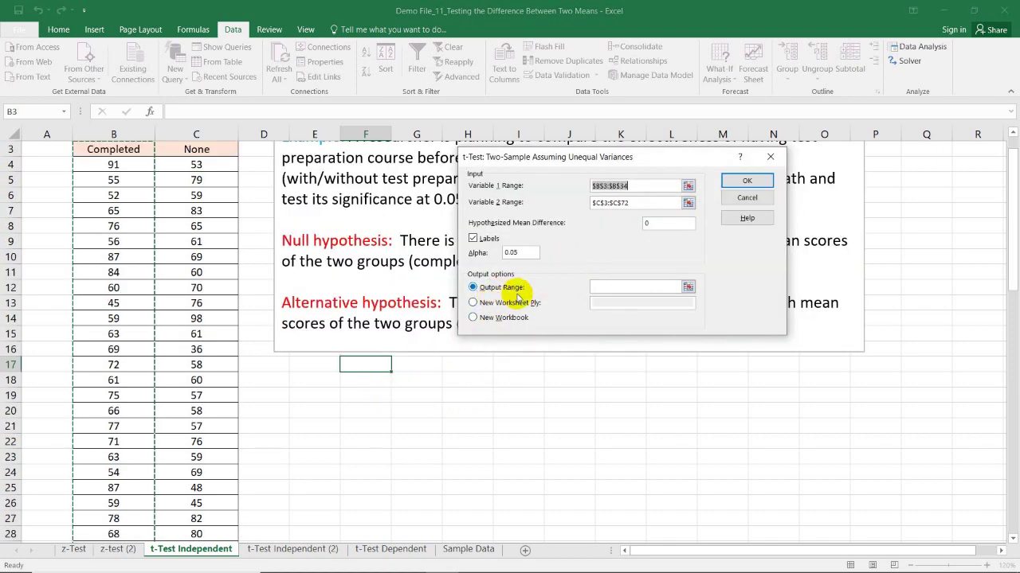
click(605, 287)
drag(353, 380, 742, 496)
click(748, 181)
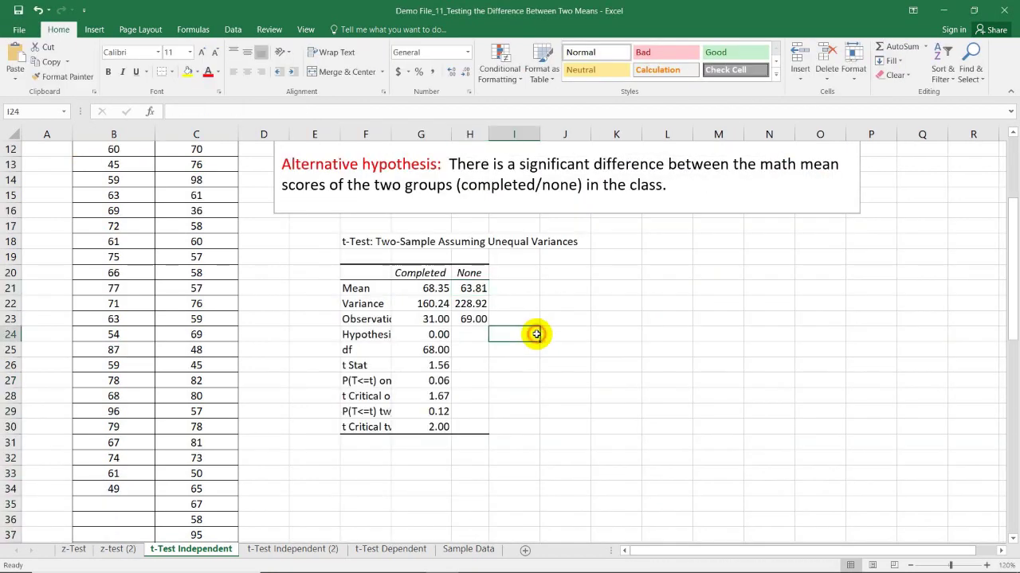
Inspect the output table's Completed and None means (68.35 and 63.81)
click(528, 290)
click(429, 289)
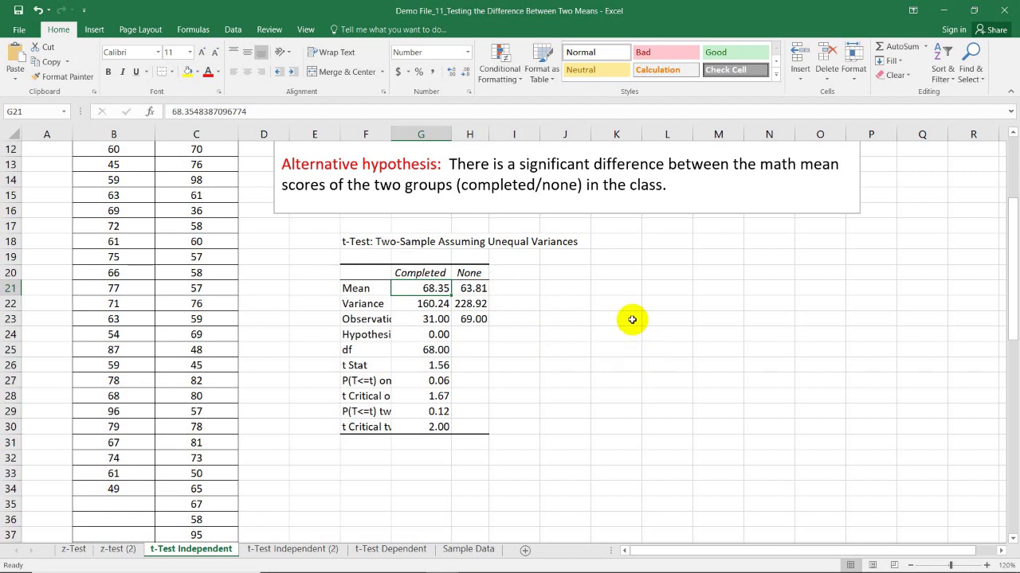
click(474, 289)
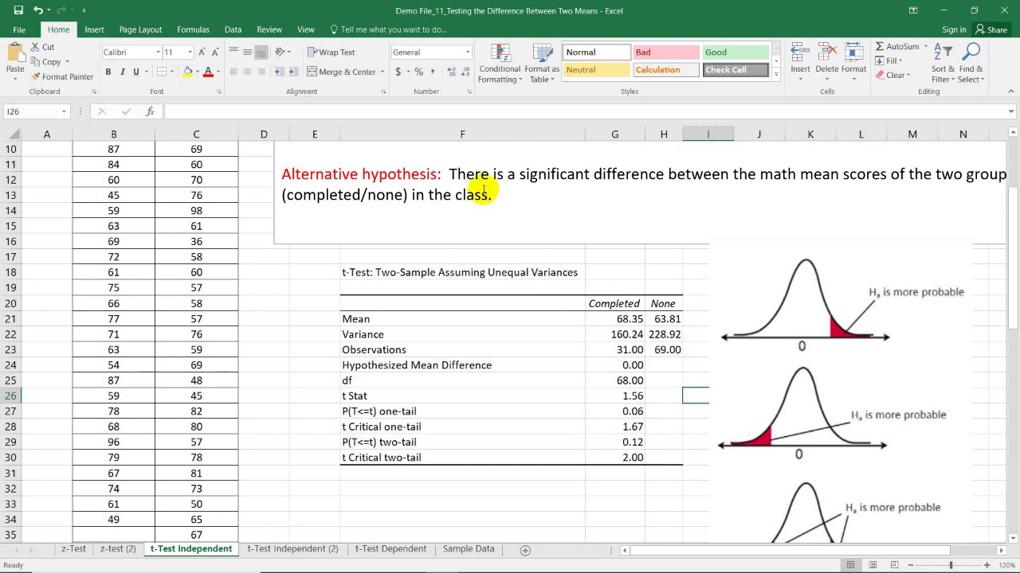
scroll(486, 222, up, 1)
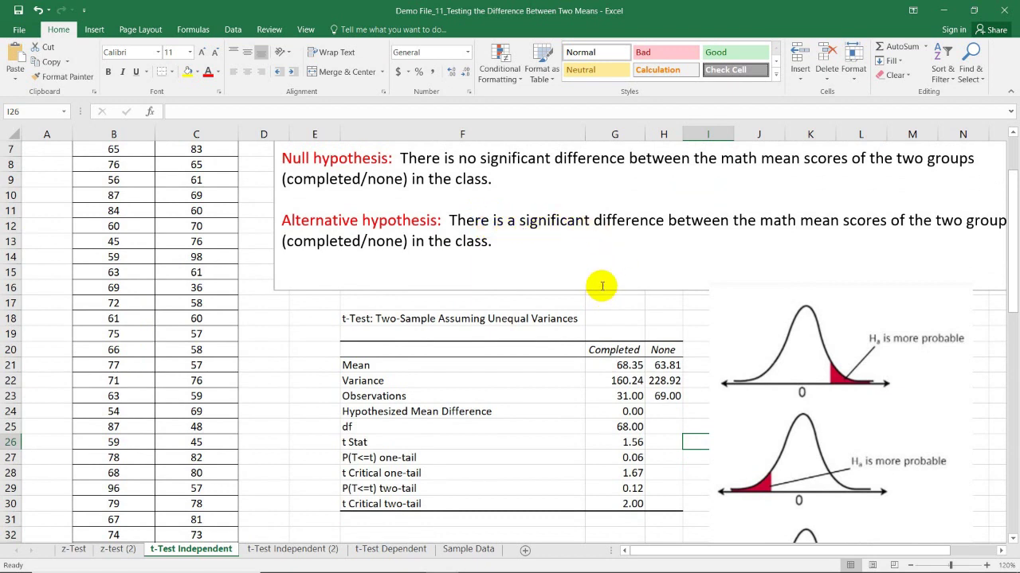
scroll(622, 286, down, 1)
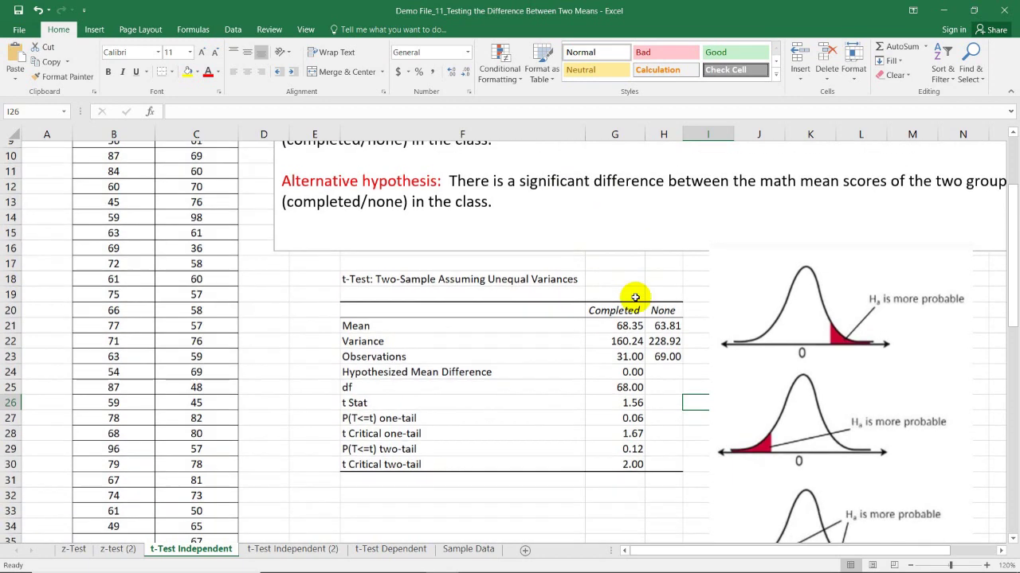
scroll(621, 369, down, 1)
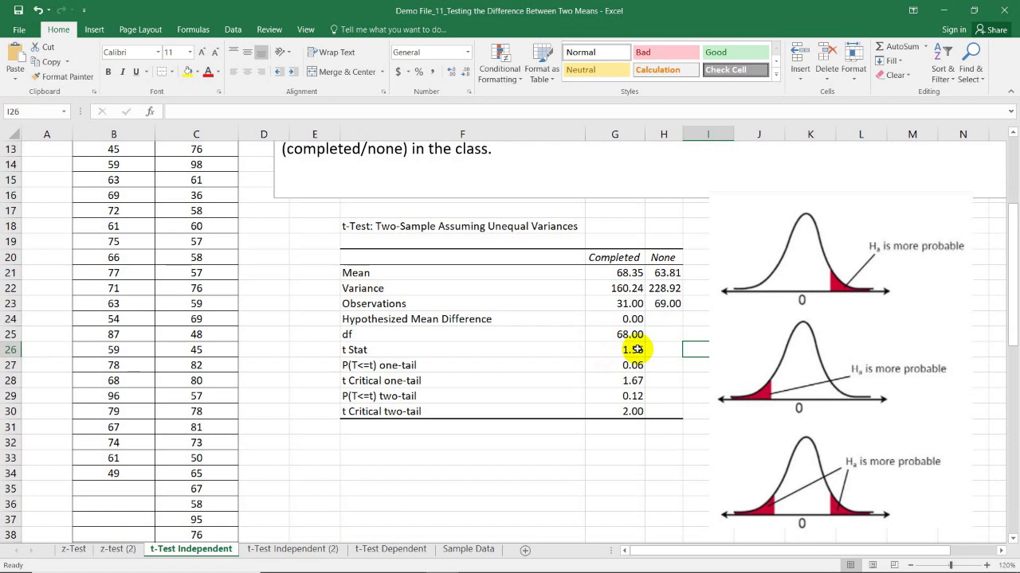
click(636, 348)
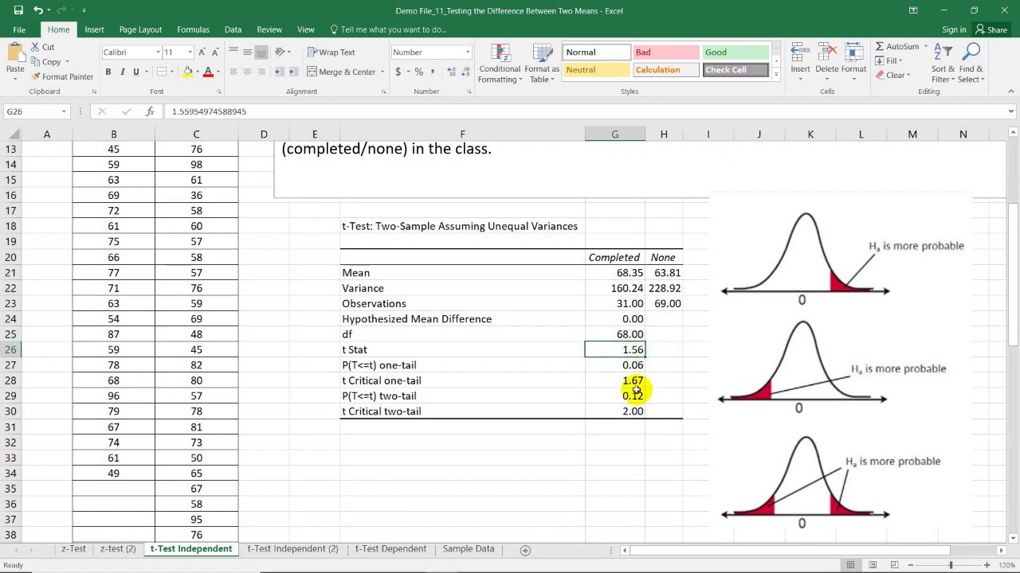
click(628, 412)
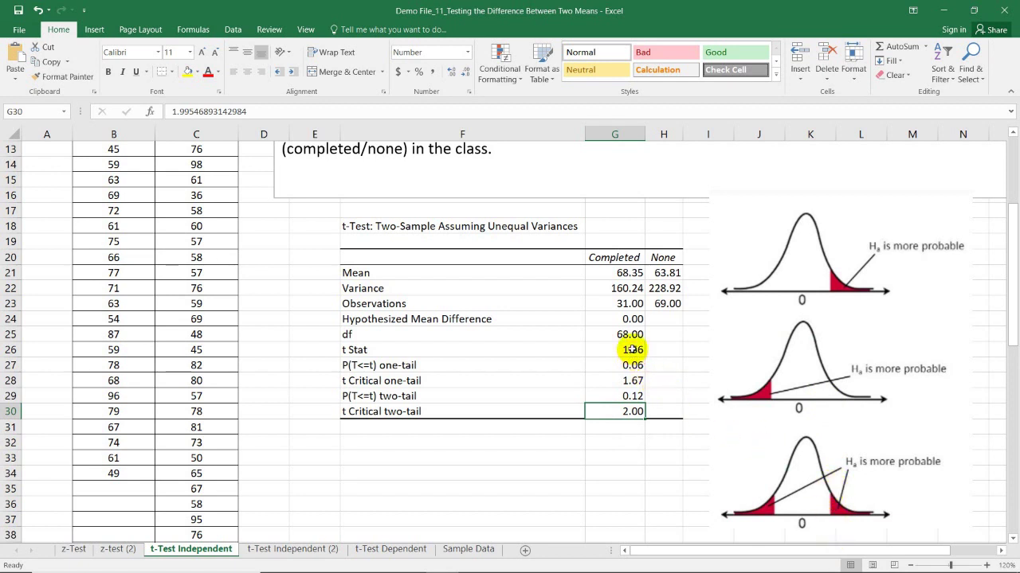
click(631, 349)
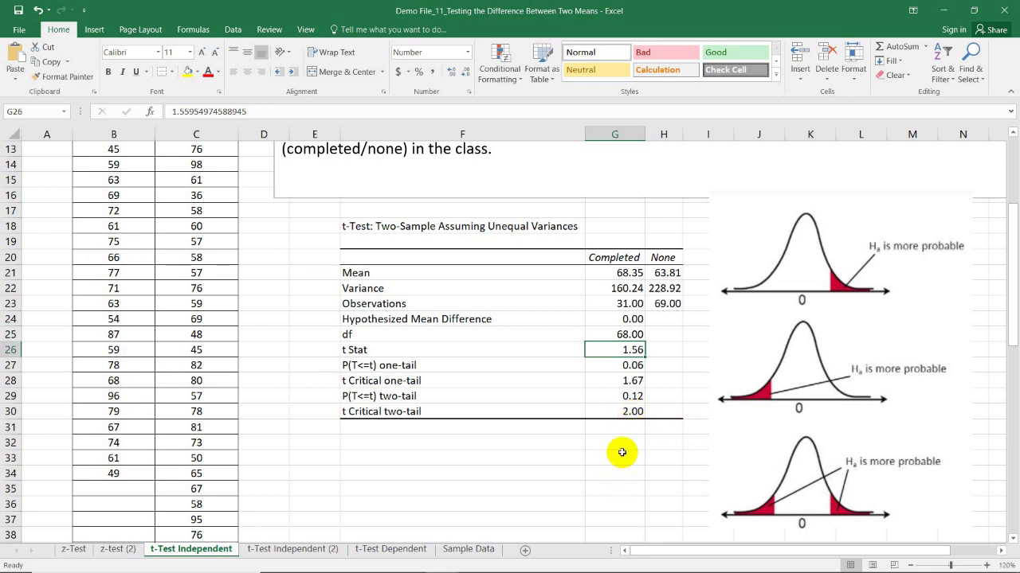
click(614, 427)
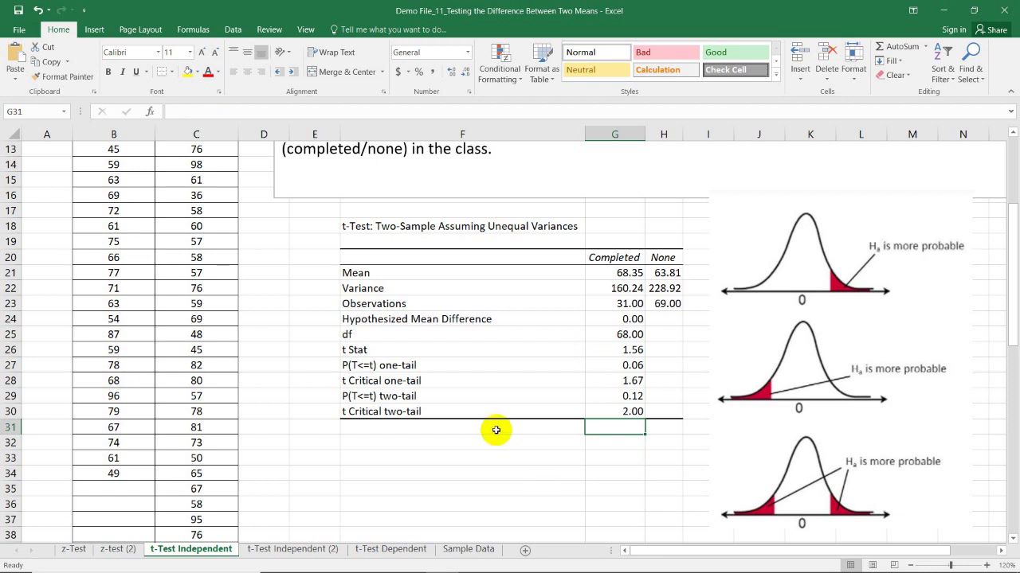
click(360, 396)
drag(360, 396, 637, 396)
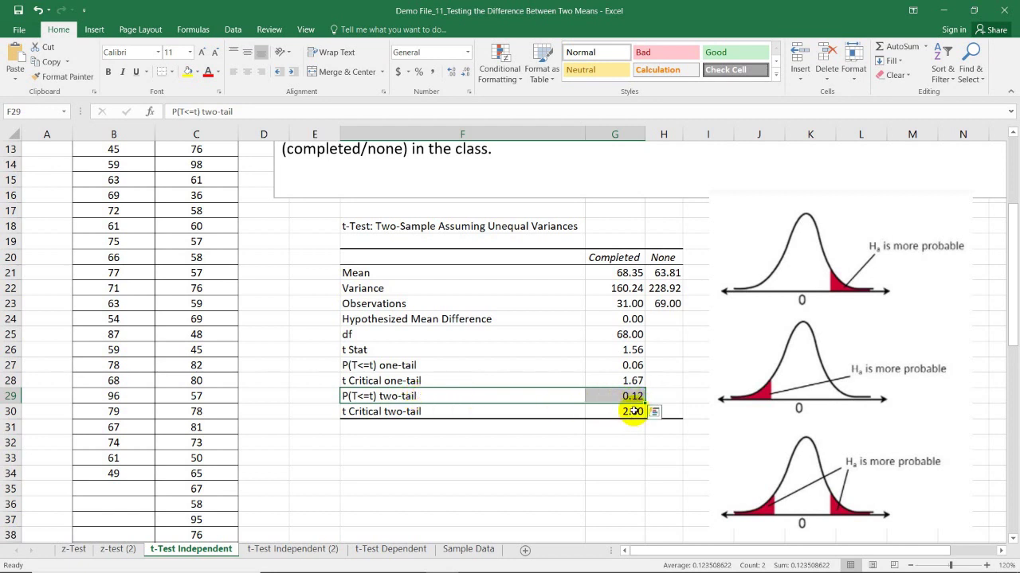
click(634, 398)
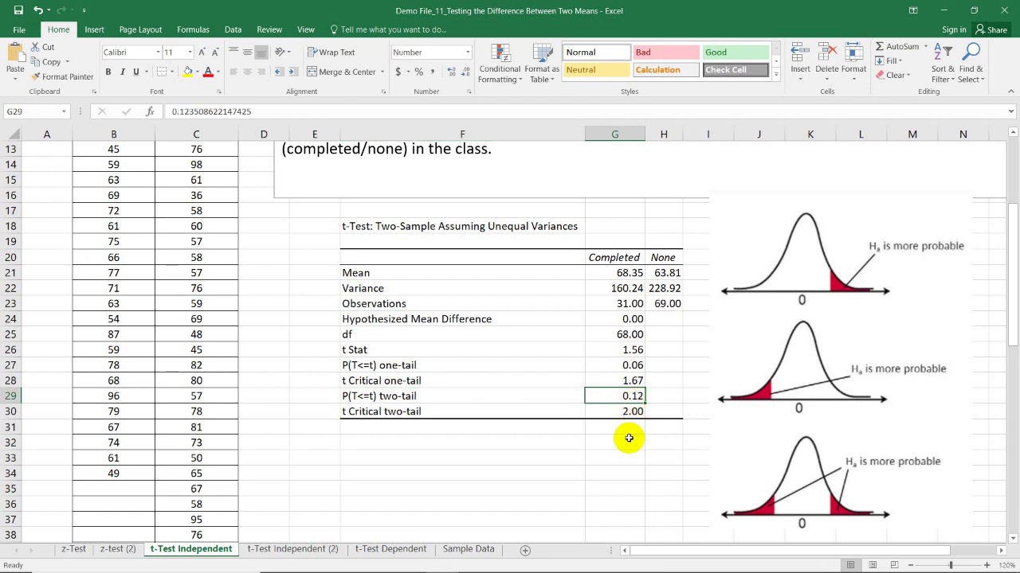